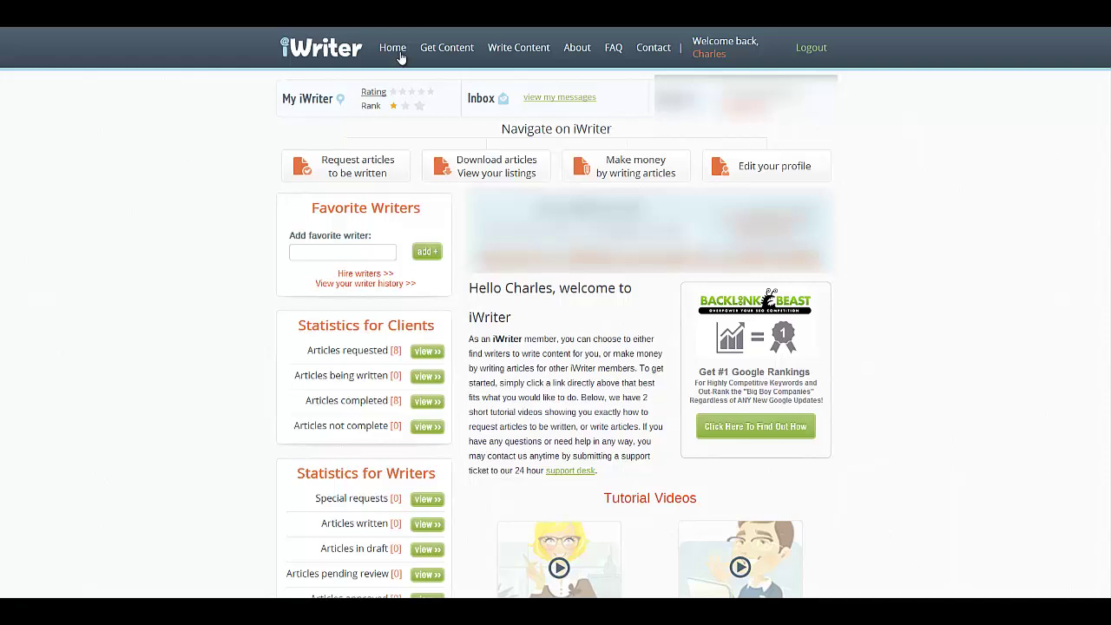
Step: Start a Get Content order, preview the rewrite and eBook project types, then return to Have articles written
left_click(447, 48)
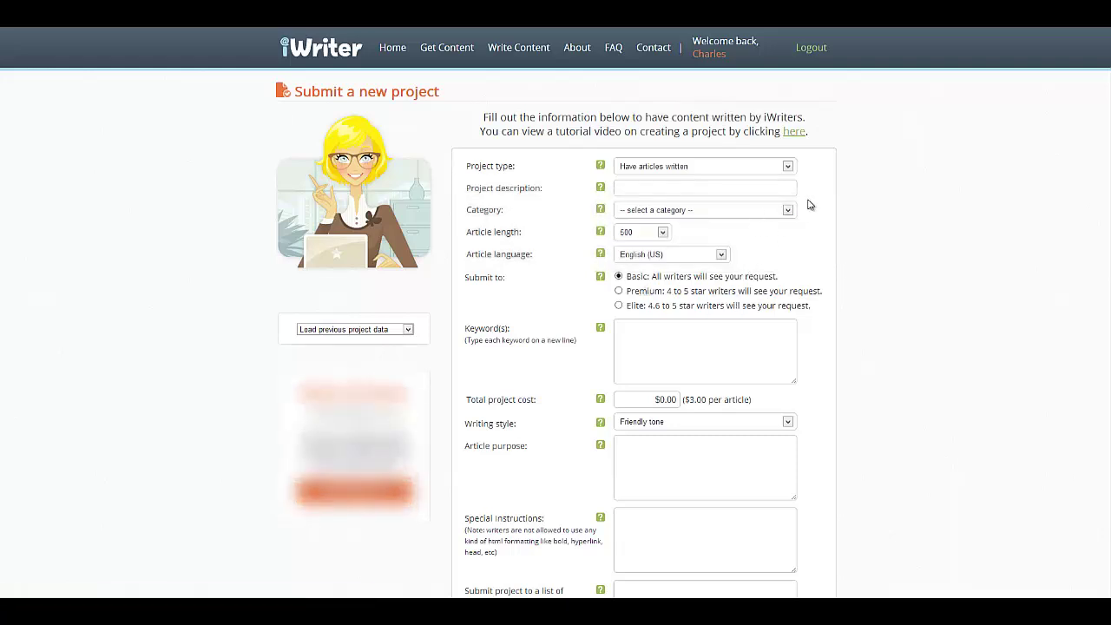
left_click(722, 169)
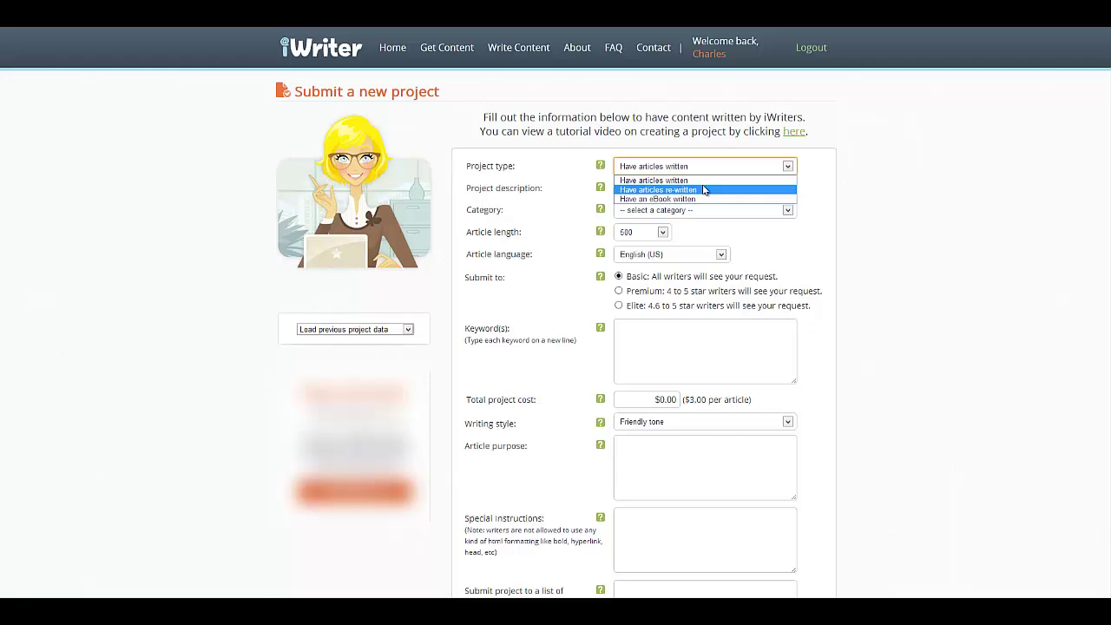
left_click(701, 191)
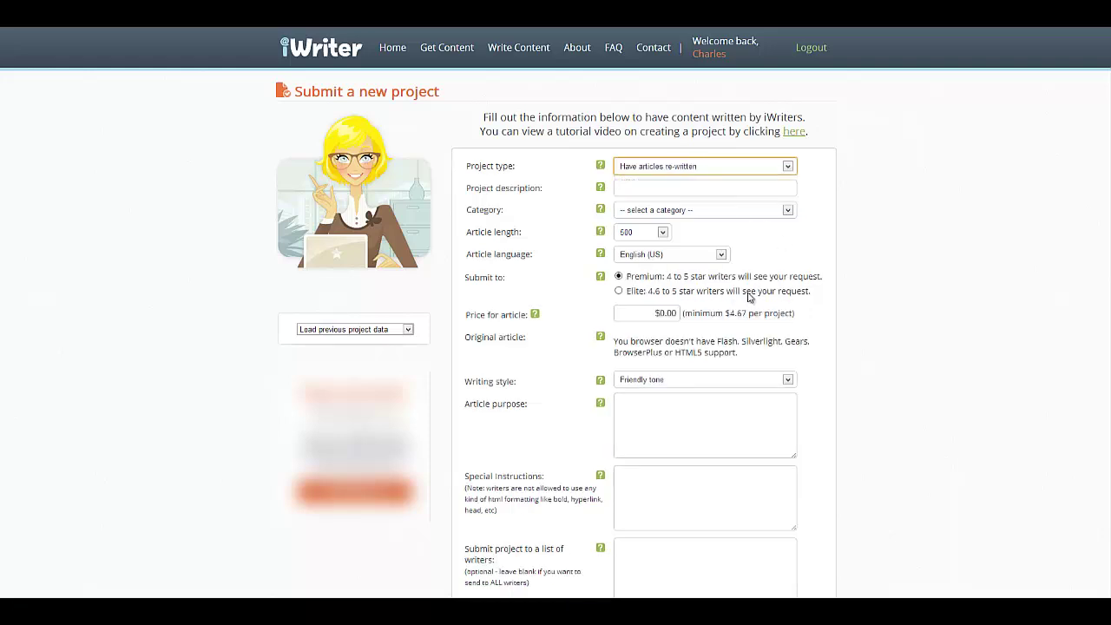
left_click(687, 168)
left_click(690, 199)
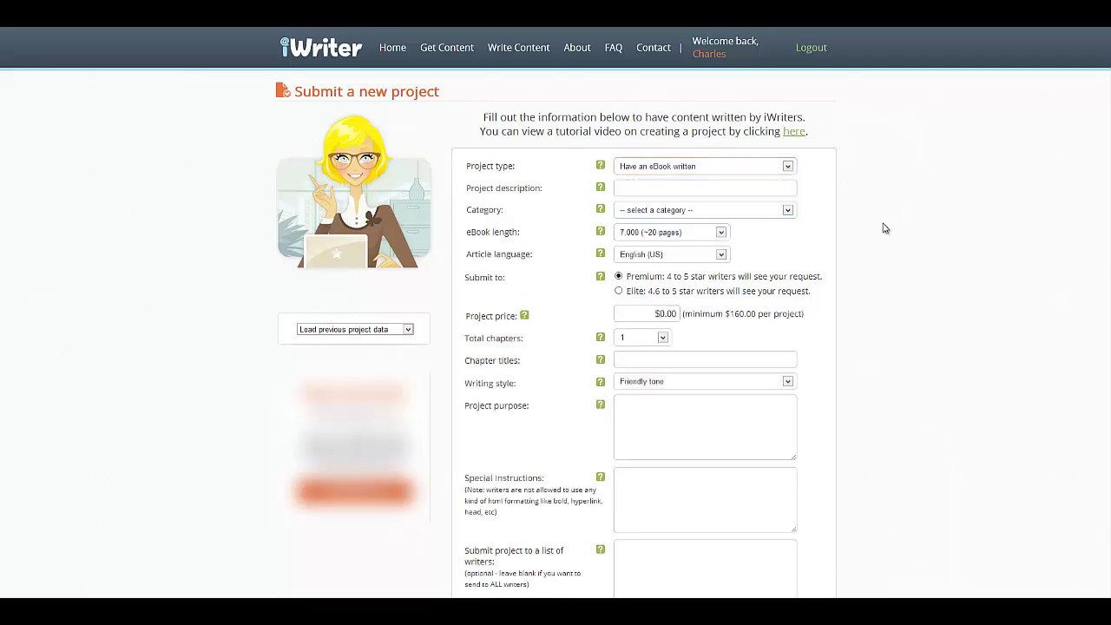
left_click(664, 233)
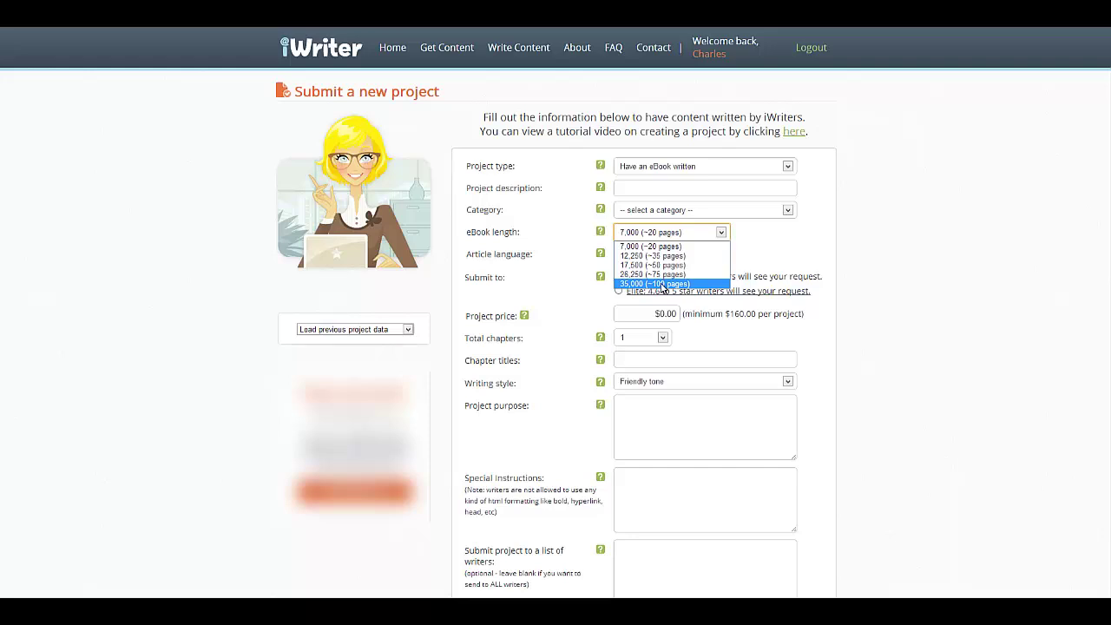
left_click(721, 166)
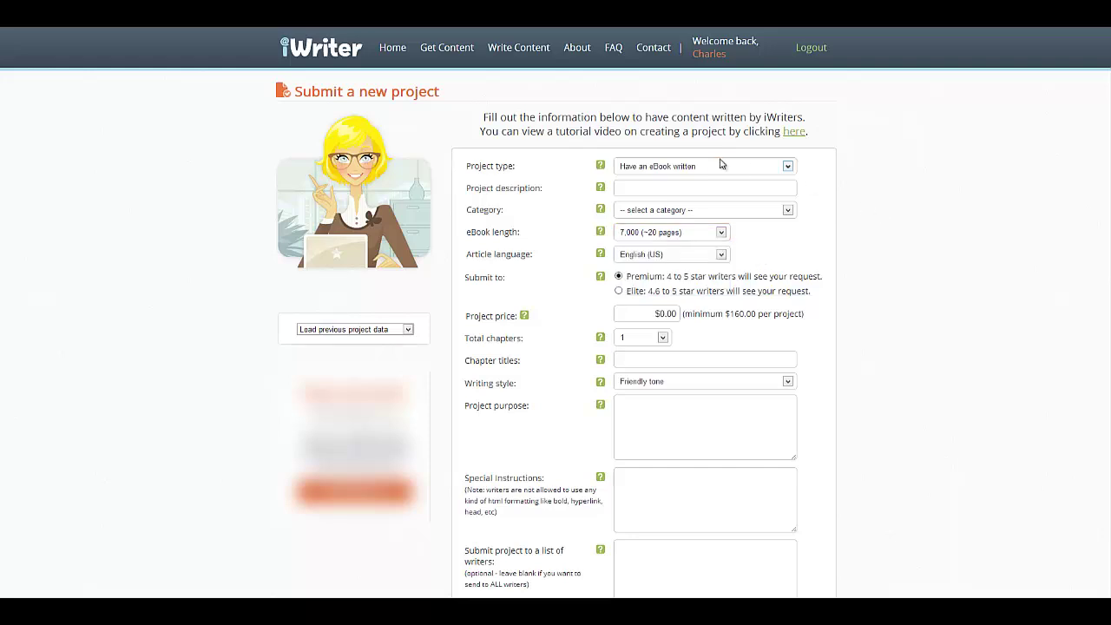
left_click(694, 180)
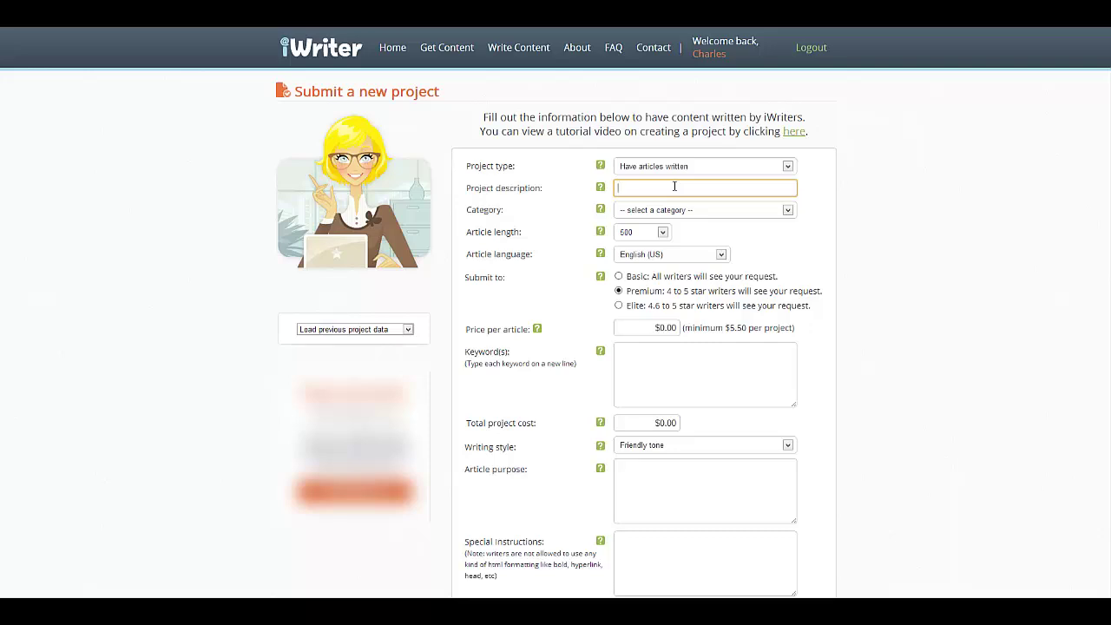
Step: Enter the description 'SEO Link Building Article - Named: What's the difference between black hat backlinks and white hat backlinks'
type("SD")
key("BackSpace")
type("EO")
type(" Build")
type("g")
type(" Article")
type(" What")
key("BackSpace")
key("BackSpace")
key("BackSpace")
key("BackSpace")
key("BackSpace")
type("Named: What")
type("'s the difference")
type(" between SEO an")
key("BackSpace")
key("BackSpace")
key("BackSpace")
key("BackSpace")
key("BackSpace")
key("BackSpace")
type("black")
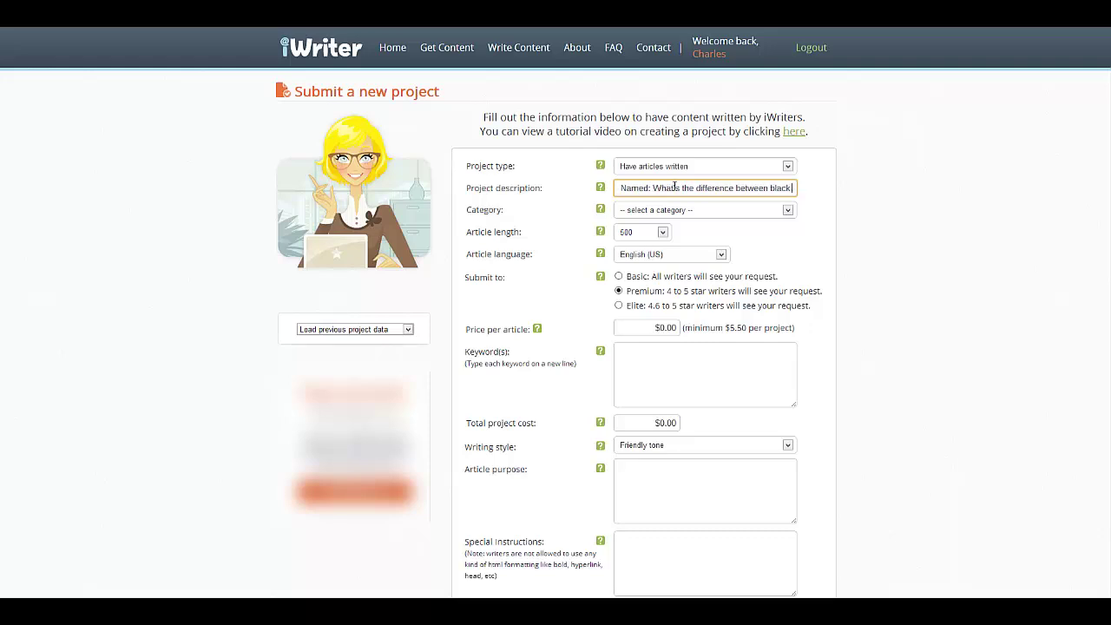
type(" hat backlinks and w")
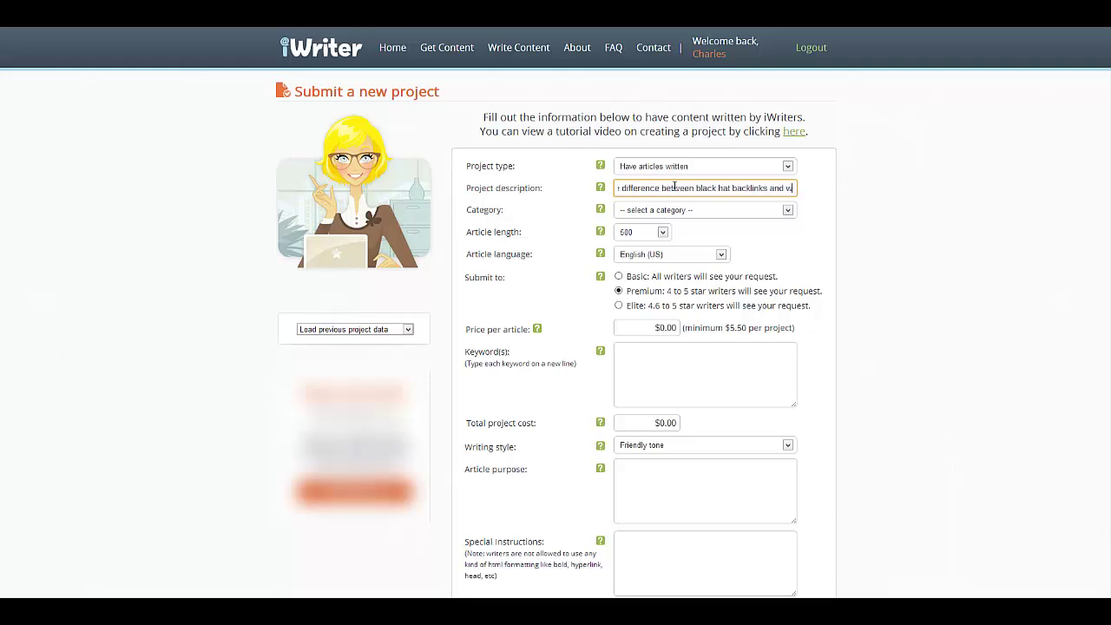
type("hite hat backlink")
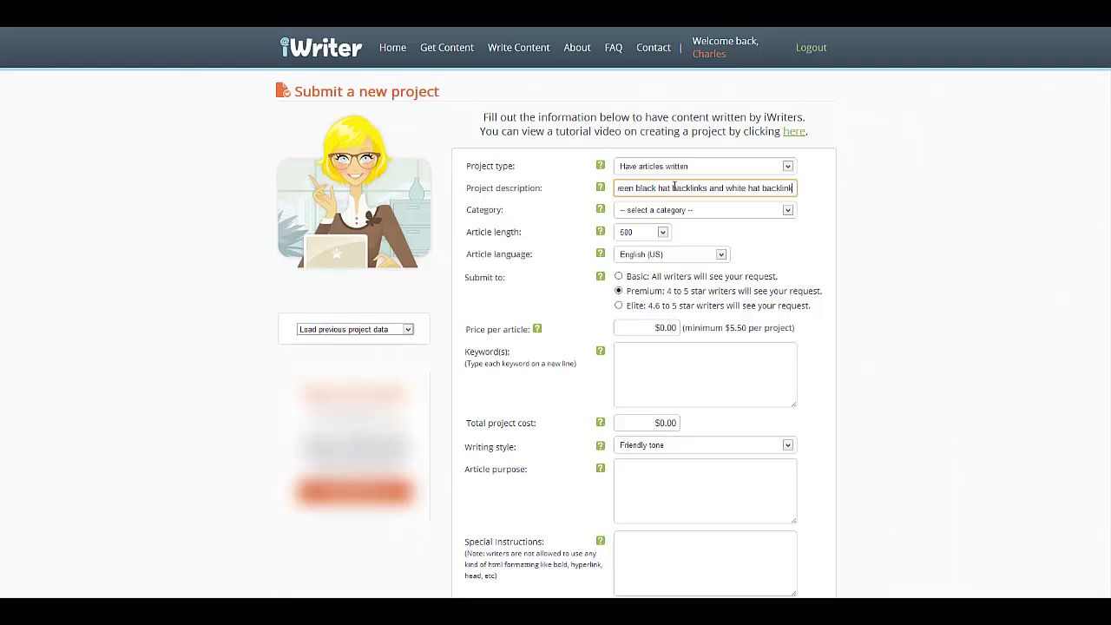
type("s,")
key("BackSpace")
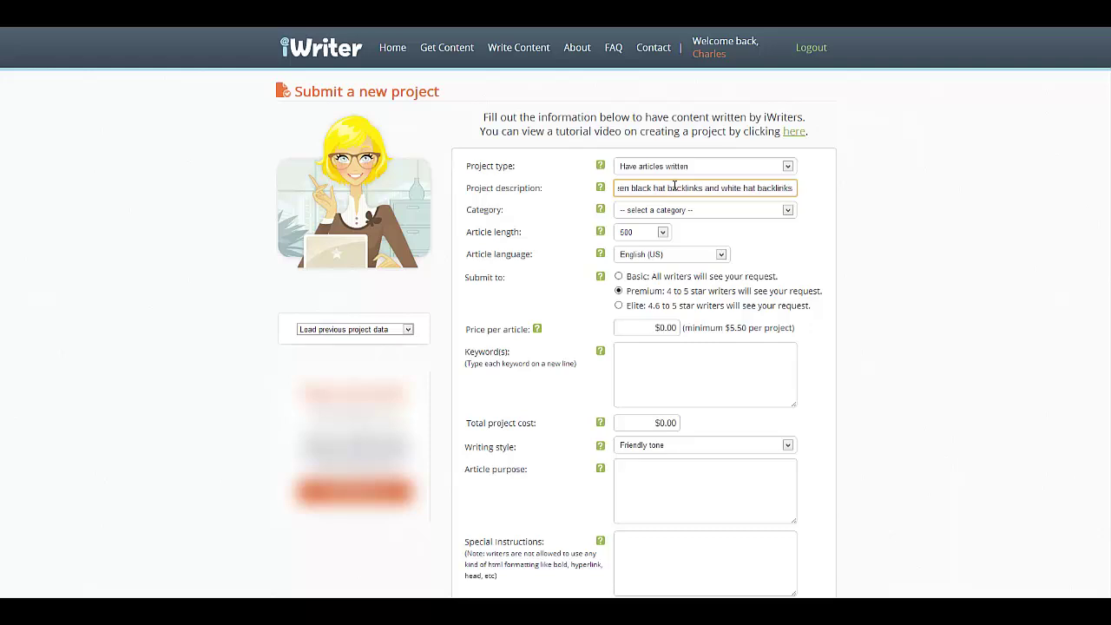
Step: Enter 'black hat seo' as the article keyword, trimming the extra keyword lines
left_click(636, 384)
type("blac")
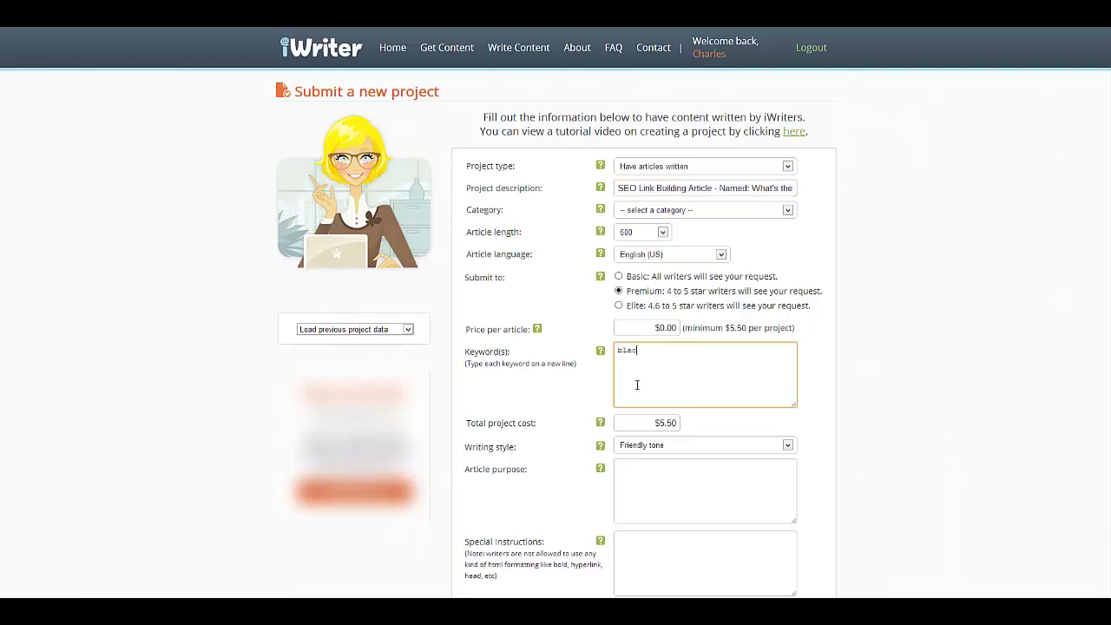
type("k hat seo")
key("Return")
type("whit")
type("e hat seo")
key("Return")
type("backl")
type("ink")
key("BackSpace")
key("BackSpace")
key("BackSpace")
key("BackSpace")
key("BackSpace")
key("BackSpace")
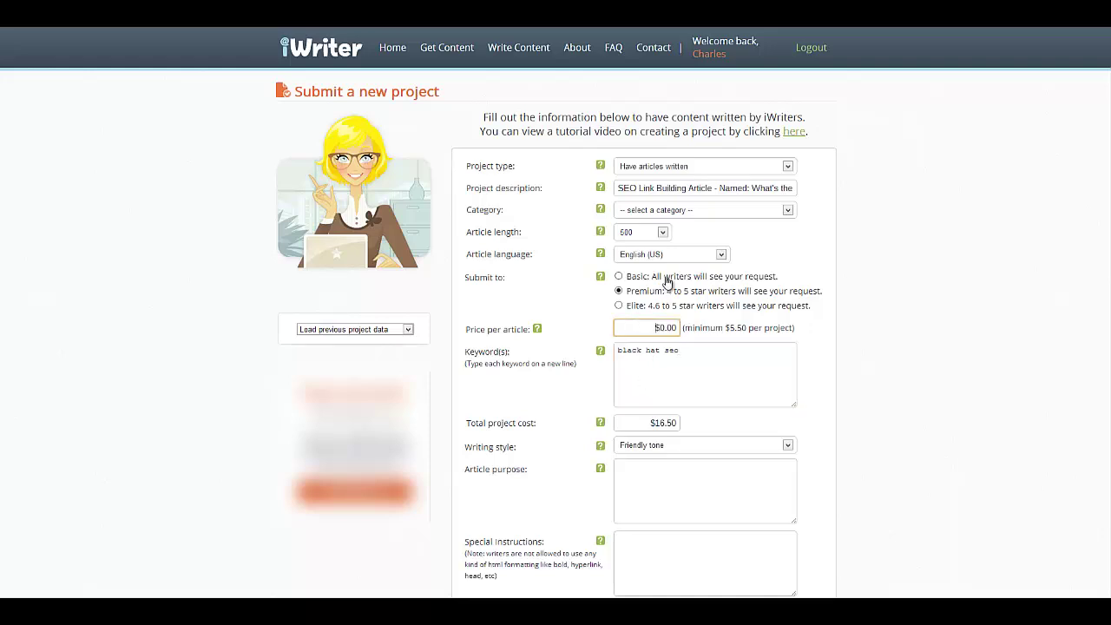
Step: Restrict the order to Elite writers, with English (UK) and a 700-word length
left_click(651, 307)
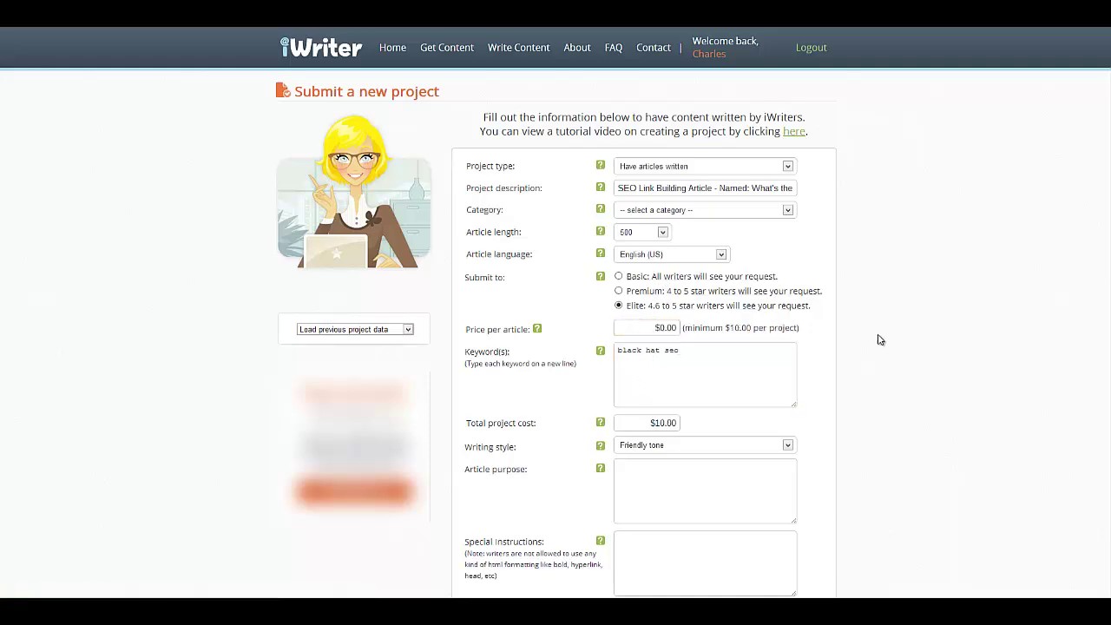
left_click(674, 257)
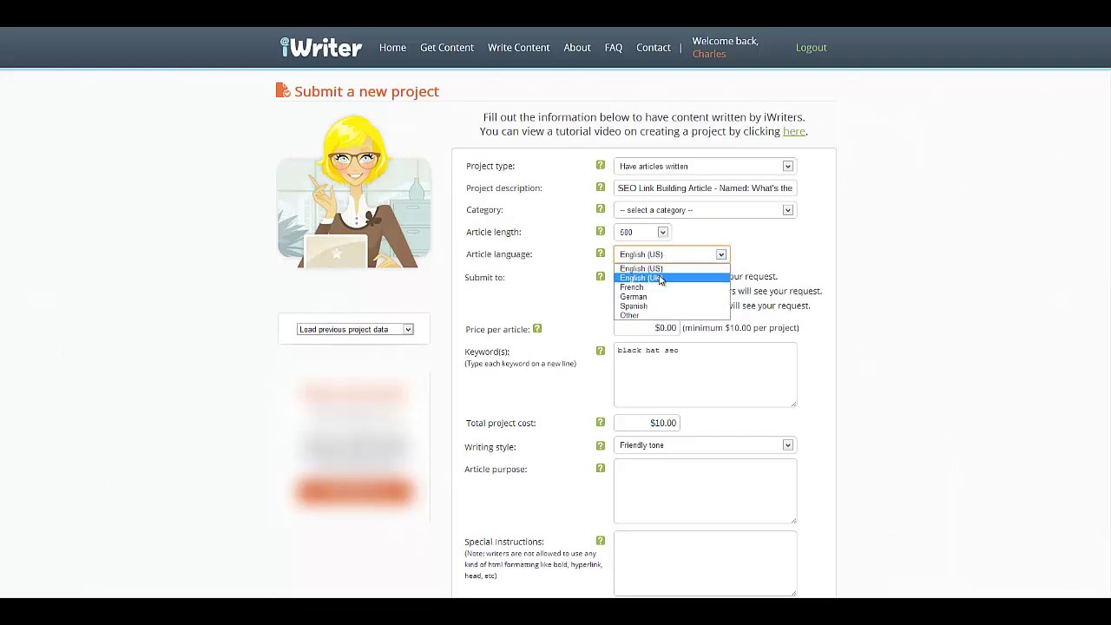
left_click(665, 276)
left_click(642, 231)
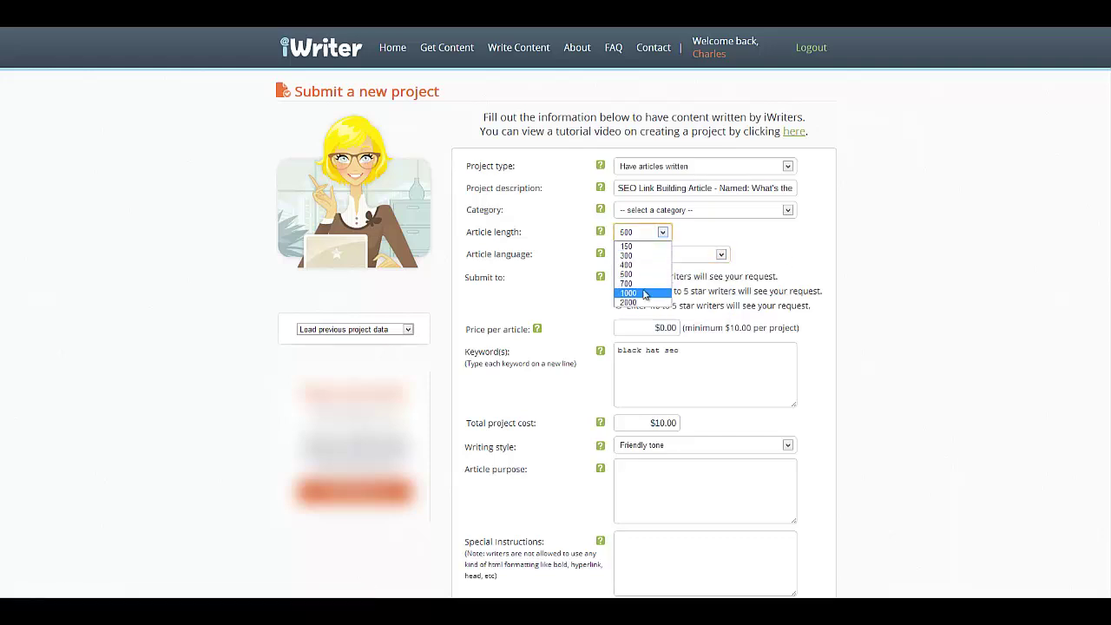
left_click(644, 293)
Step: Set the article category to Internet and Businesses Online
left_click(668, 210)
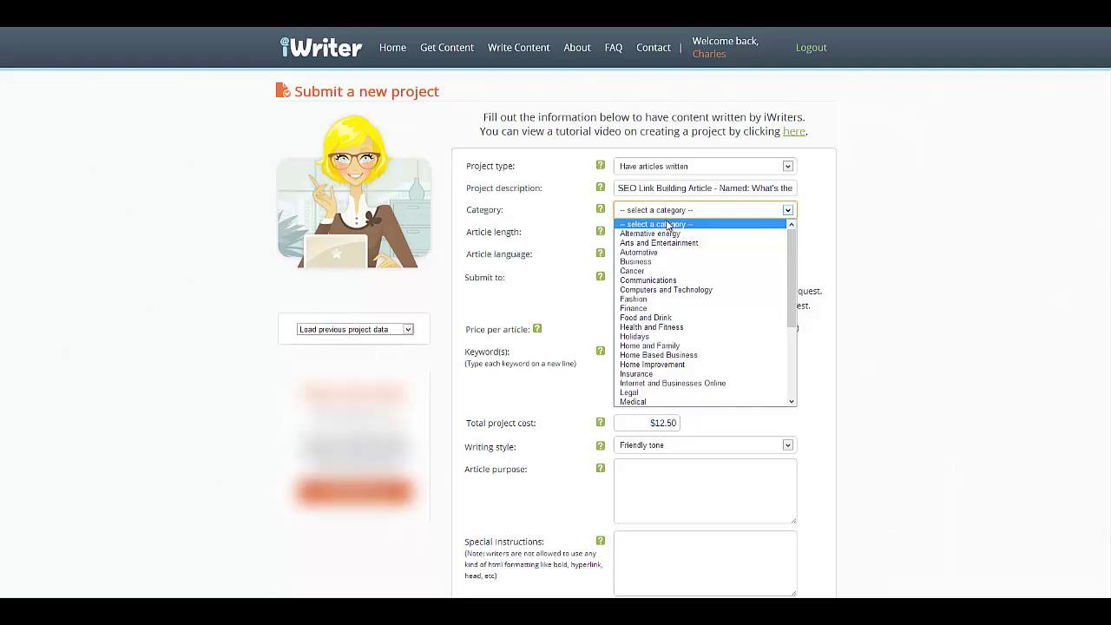
scroll(680, 285, "down", 5)
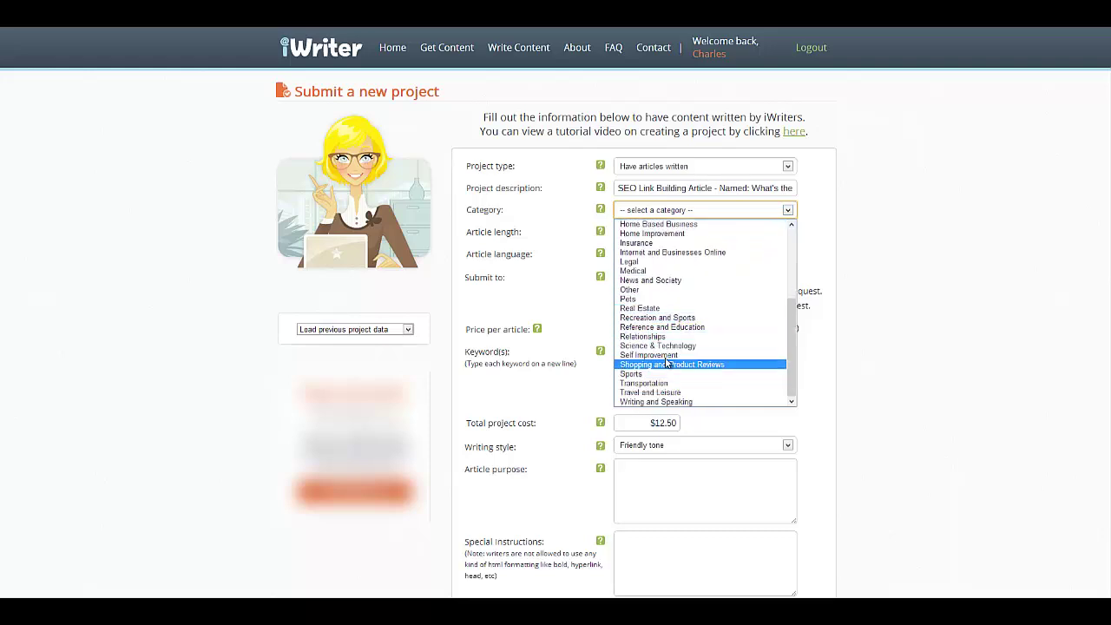
scroll(673, 338, "up", 2)
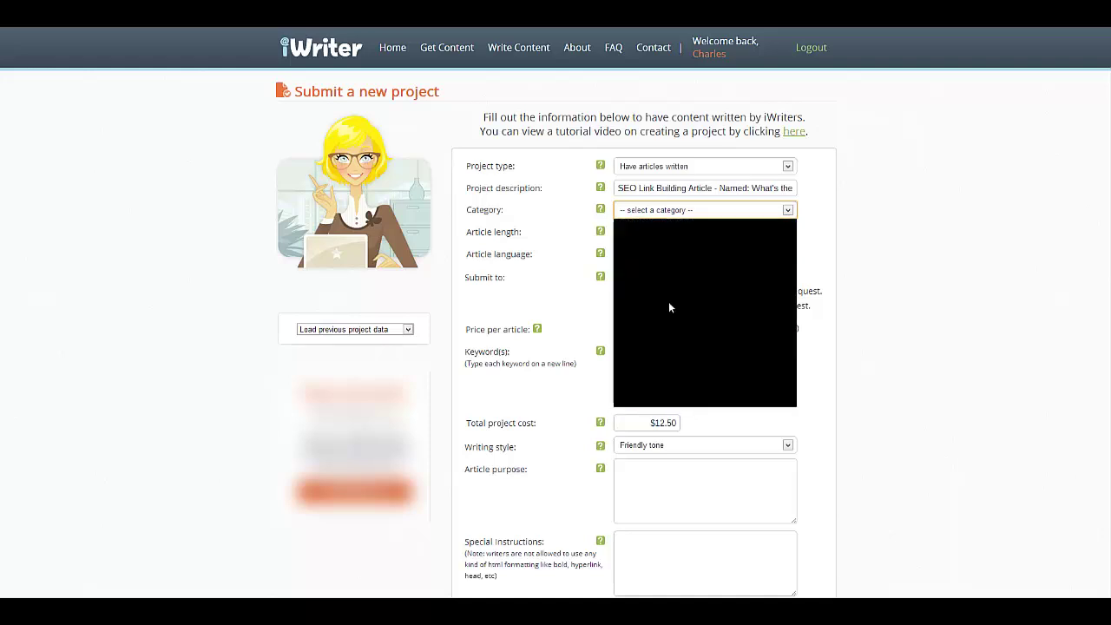
scroll(670, 307, "up", 2)
scroll(669, 281, "up", 1)
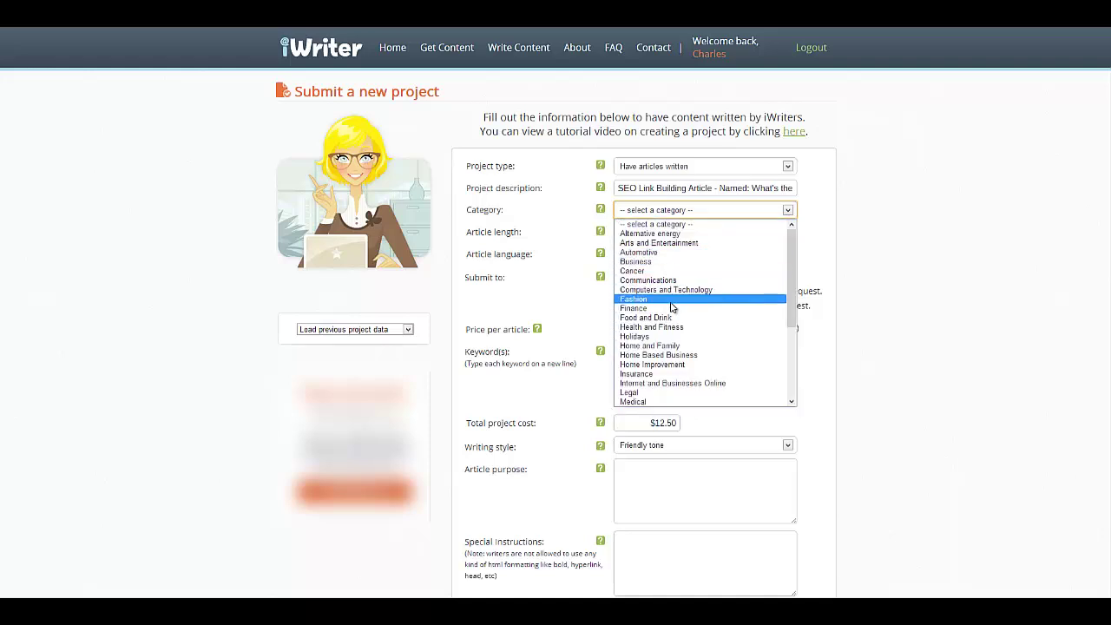
left_click(677, 384)
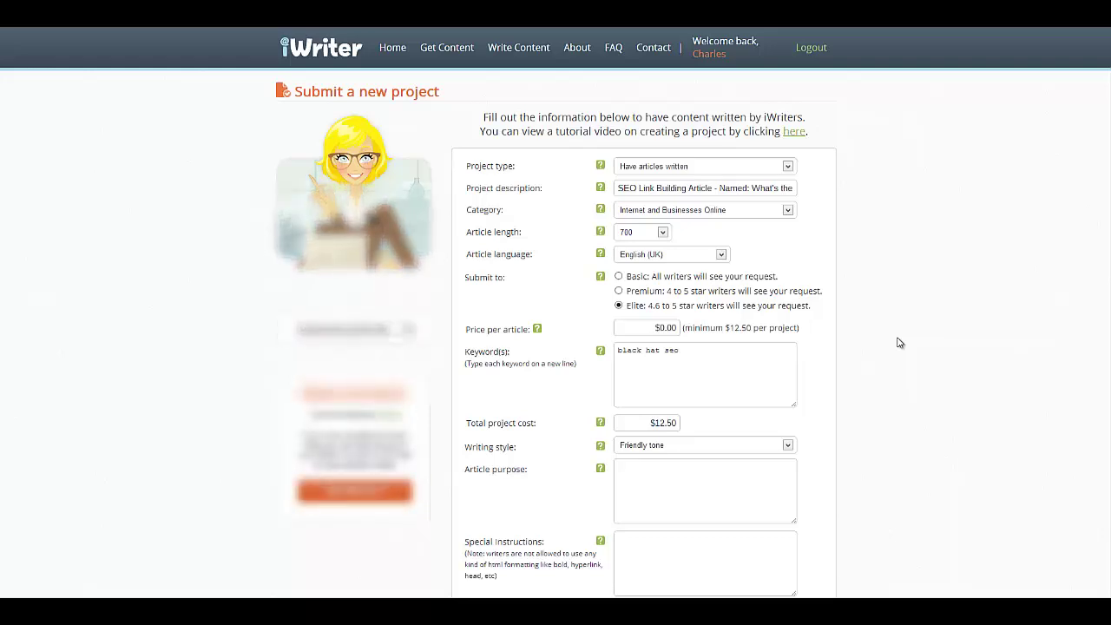
Step: Set the writing style to Friendly tone after briefly trying Professional tone
scroll(897, 342, "down", 3)
left_click(648, 330)
left_click(649, 351)
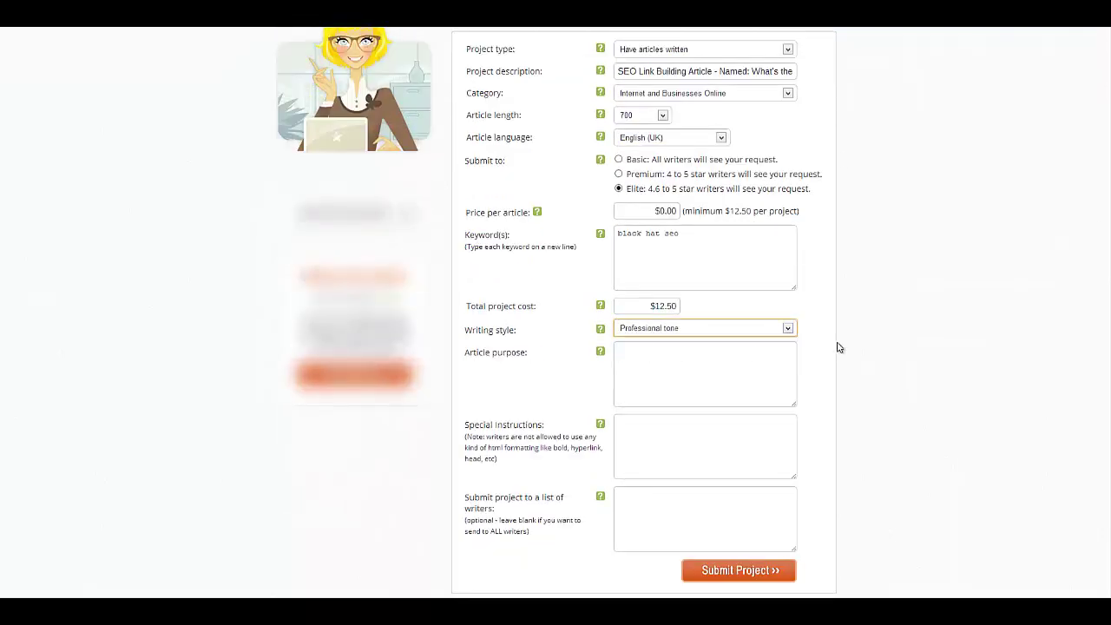
left_click(707, 329)
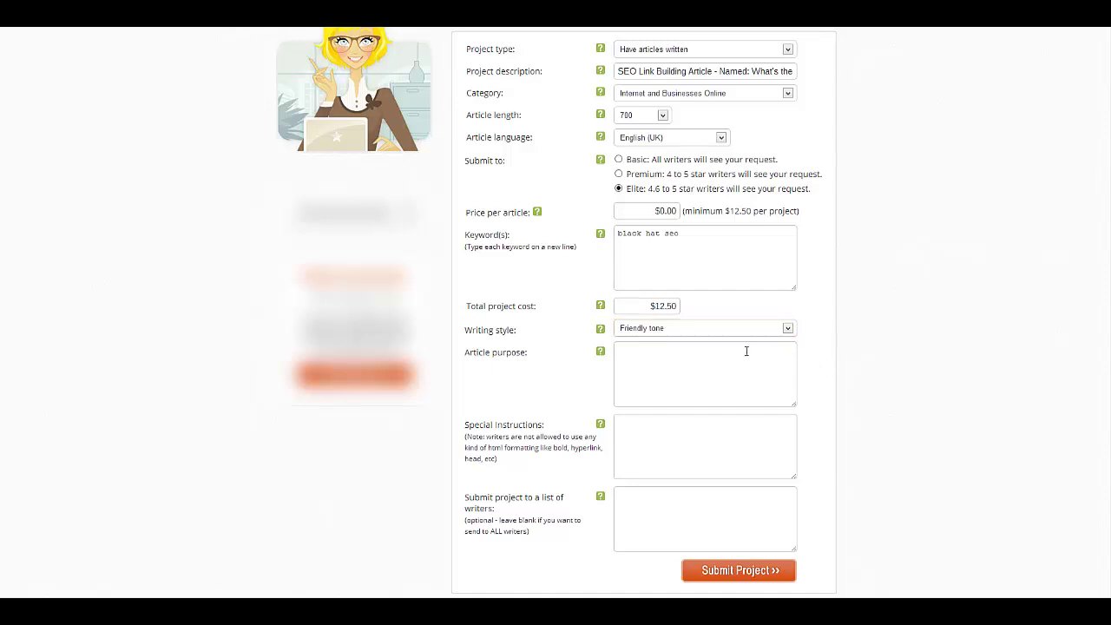
Step: Write the article purpose: engage readers on black hat versus white hat link building
key("Tab")
scroll(816, 387, "down", 1)
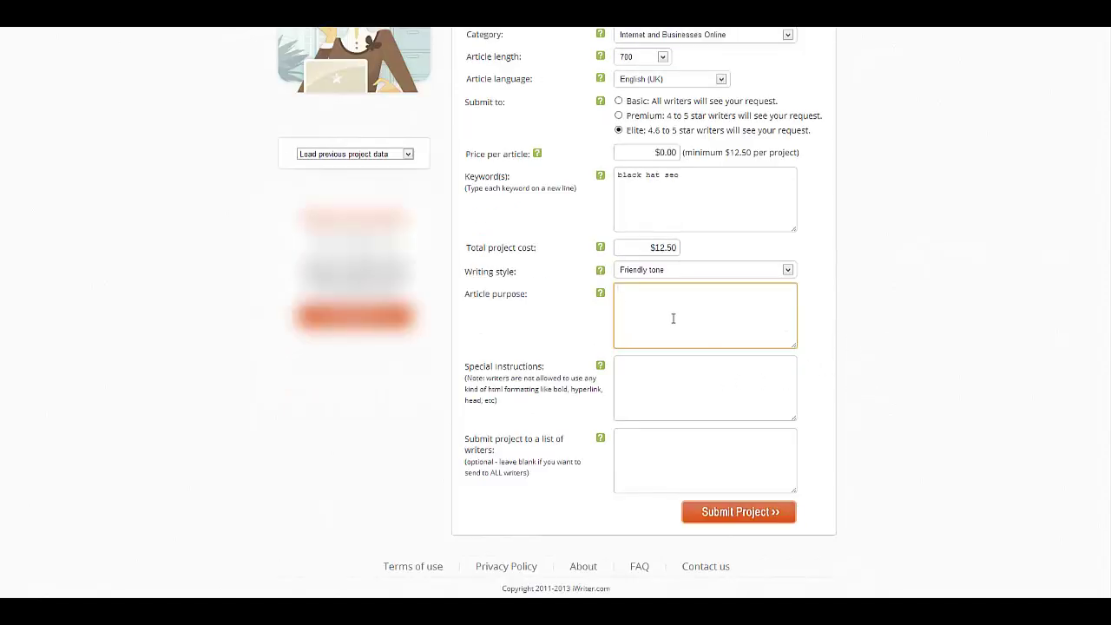
type("To engage o")
type("ur rea")
type("ders and inform t")
type("hem the ")
type("difference betw")
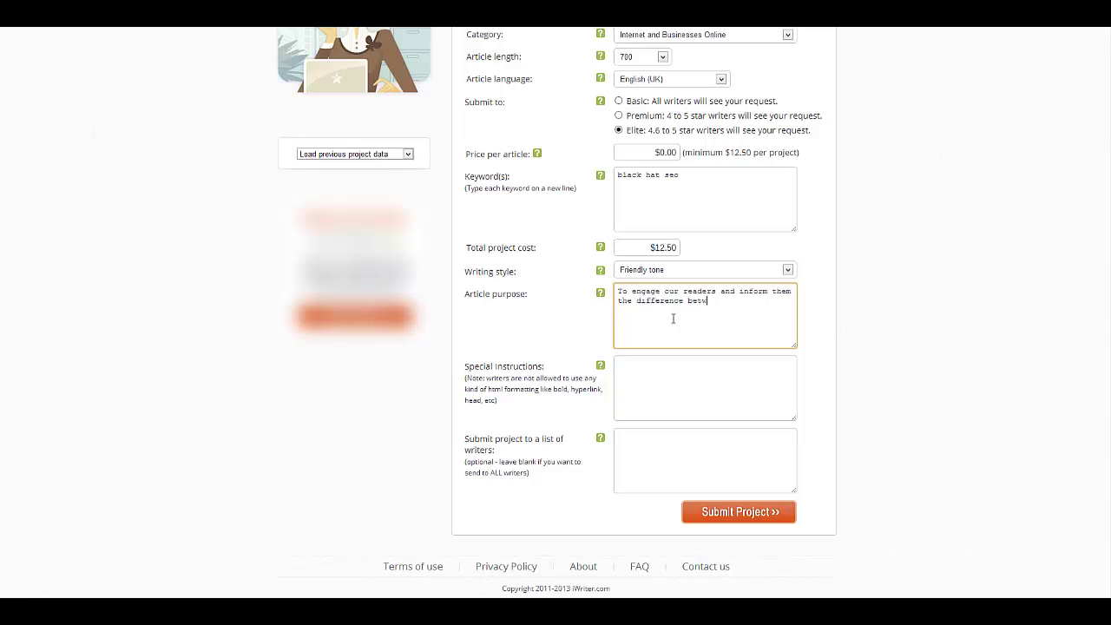
type("een black hat l")
type("ink building and")
type(" white hat link")
type(" building.")
key("Tab")
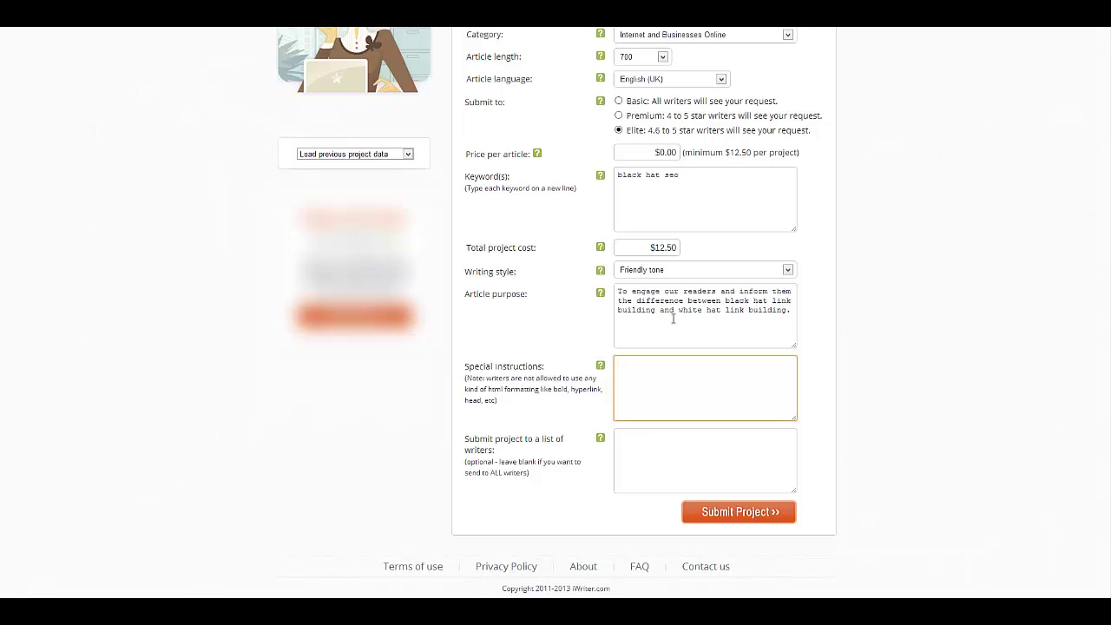
Step: Add instructions allowing HTML for WordPress and requesting spin tags, leaving the writers list blank
type("ML a")
type("owed ae're usin")
type("g Wordpress an")
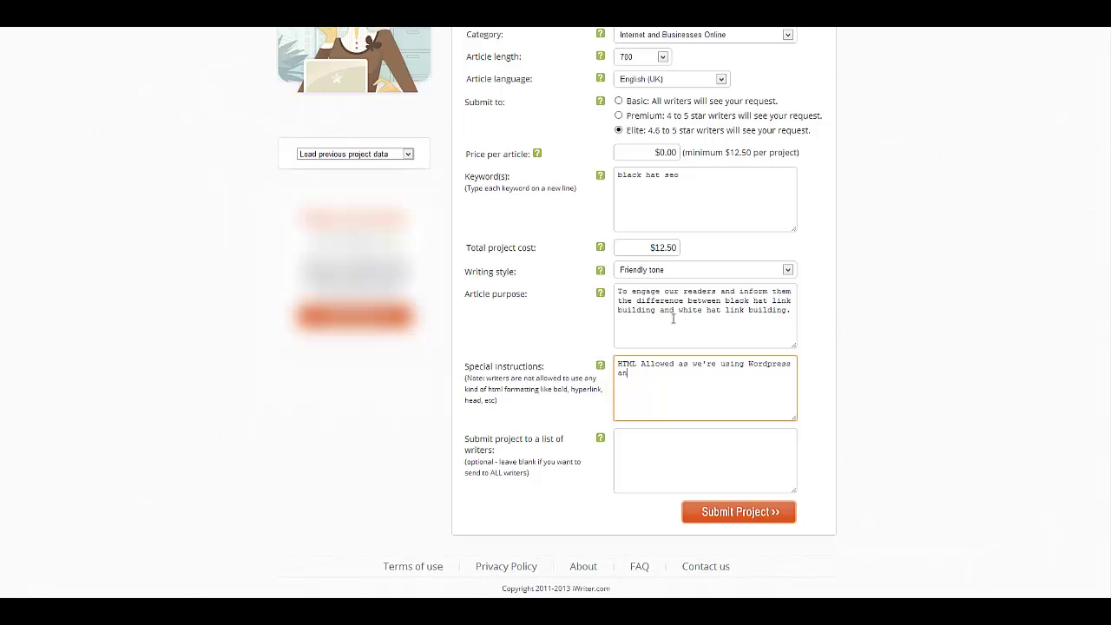
type("amny")
type("ags a")
type("owed as we're usi")
type("ng")
key("BackSpace")
key("BackSpace")
key("BackSpace")
key("BackSpace")
key("BackSpace")
key("BackSpace")
key("BackSpace")
key("BackSpace")
key("BackSpace")
type("spin ta")
type("gs wanted due to wan")
type("ting to u")
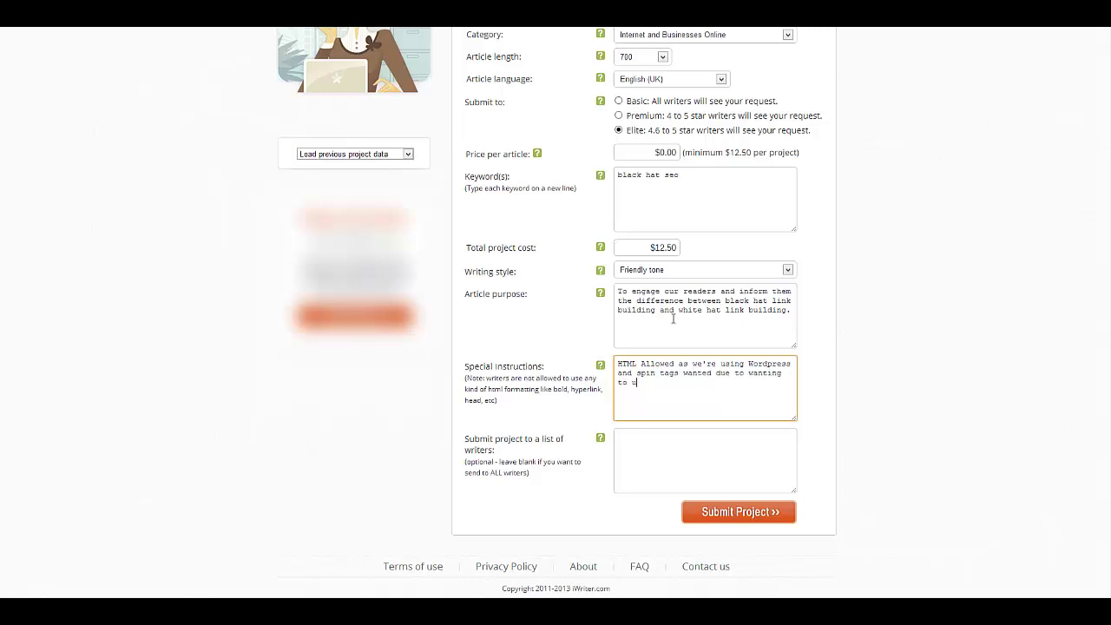
type("se with our so")
type("ftware.")
left_click(696, 456)
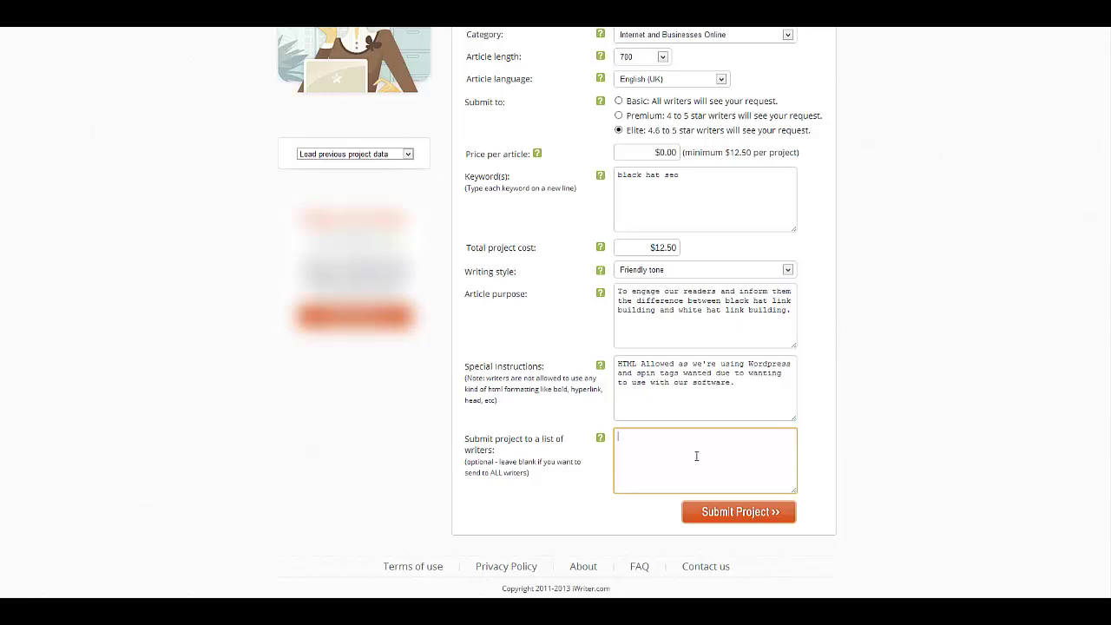
left_click(885, 402)
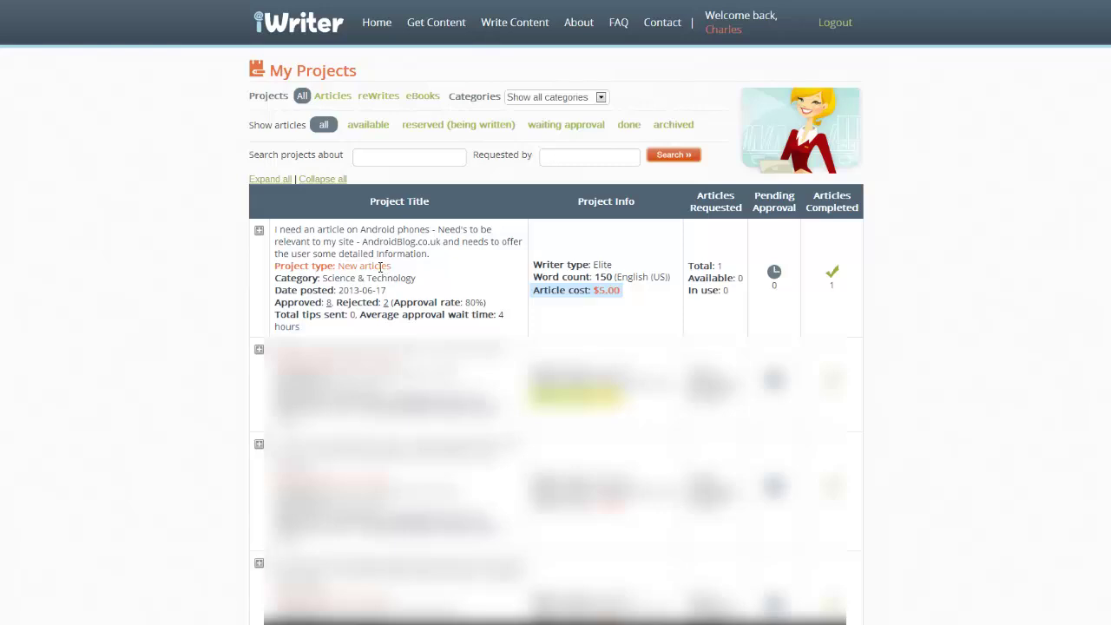
Step: Expand the Android phones project and download its finished article
left_click(259, 231)
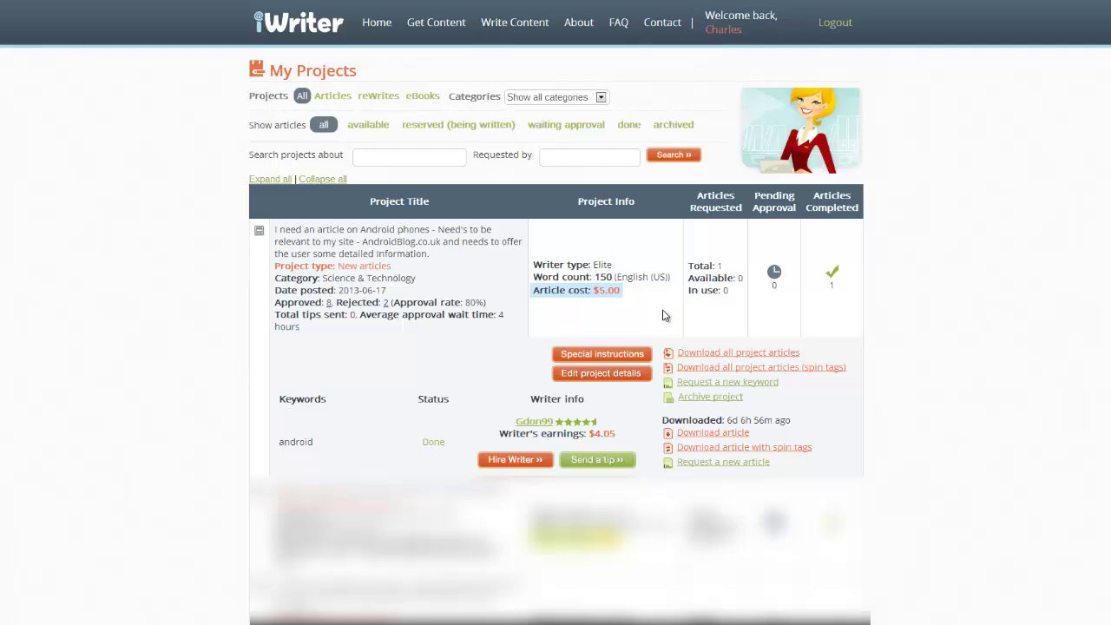
left_click(731, 439)
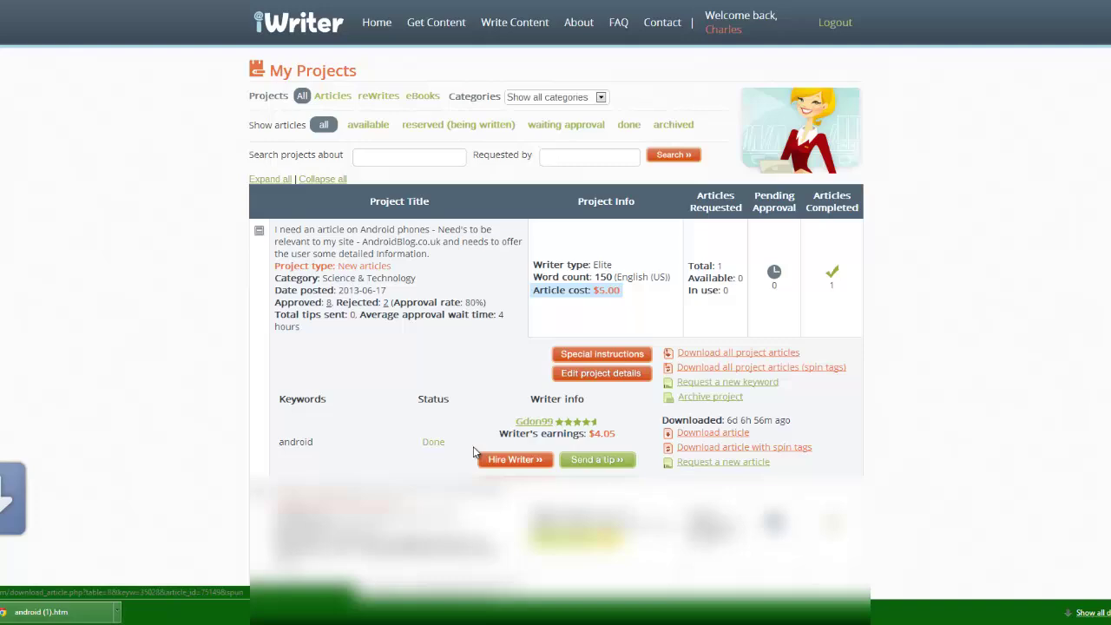
Step: Open android (1).htm in Chrome and review its paragraphs
left_click(139, 612)
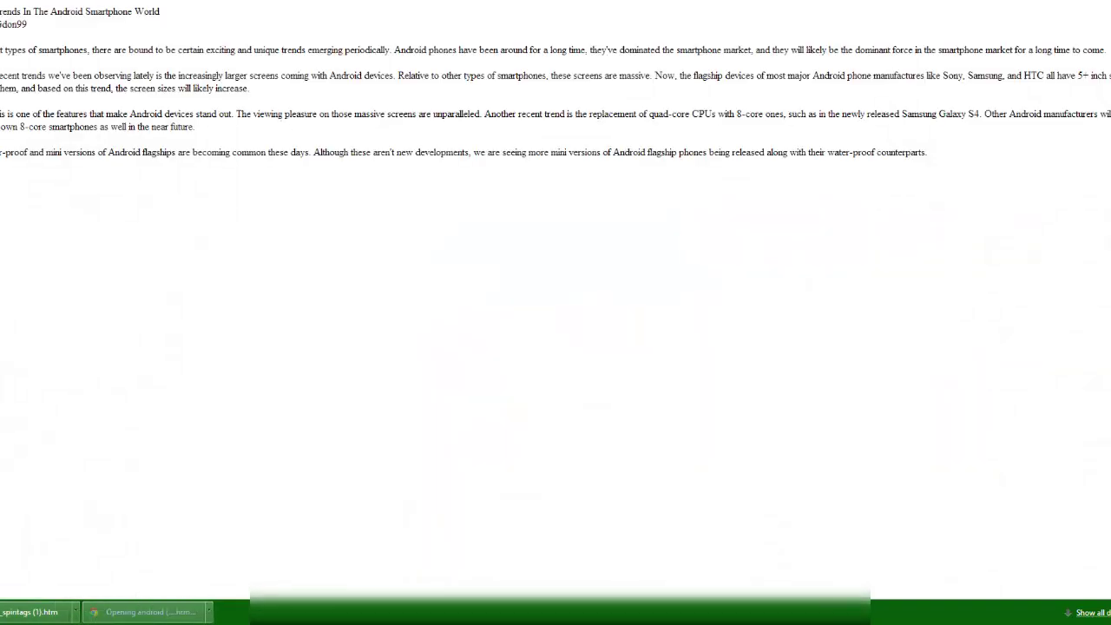
left_click_drag(2, 43, 937, 205)
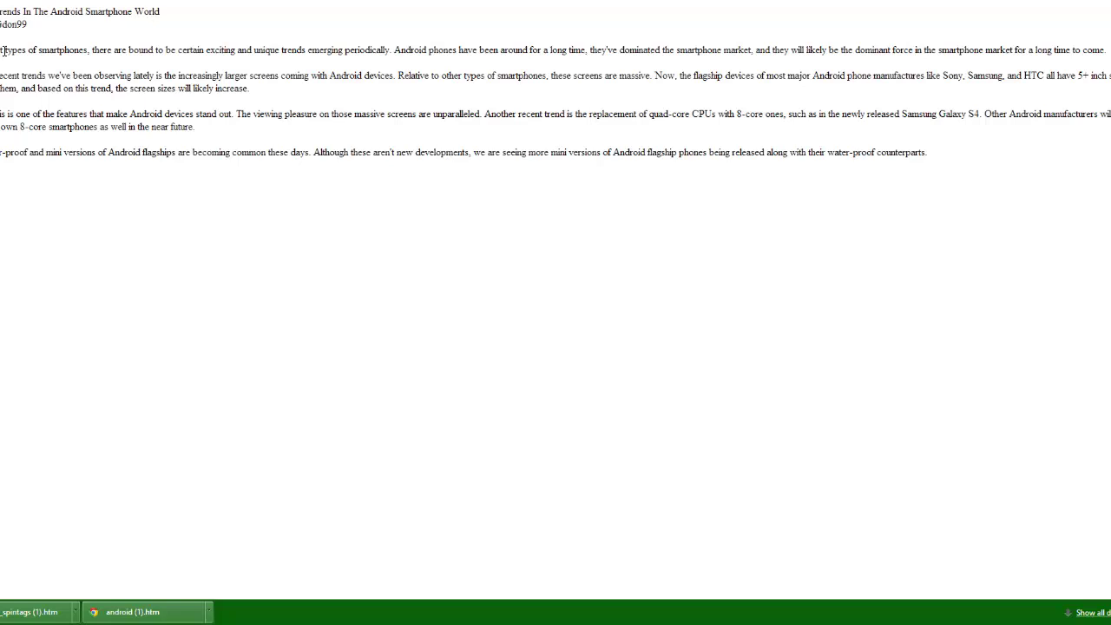
left_click_drag(3, 50, 303, 63)
left_click(304, 63)
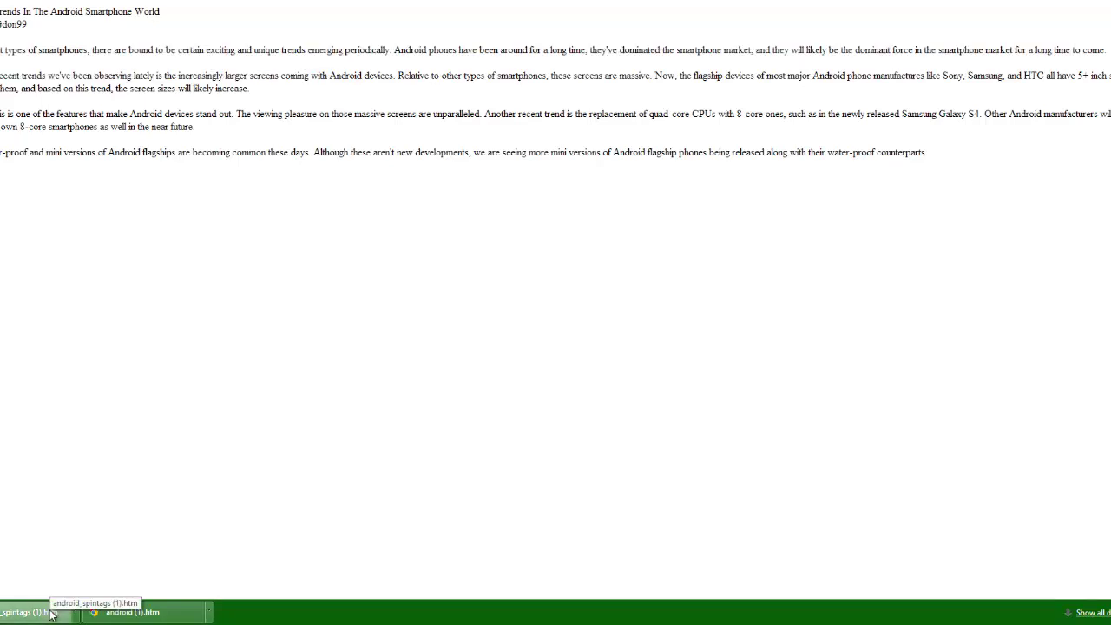
Step: Switch to android_spintags (1).htm and select words within its spin-tag alternatives
left_click(51, 613)
left_click_drag(2, 101, 42, 101)
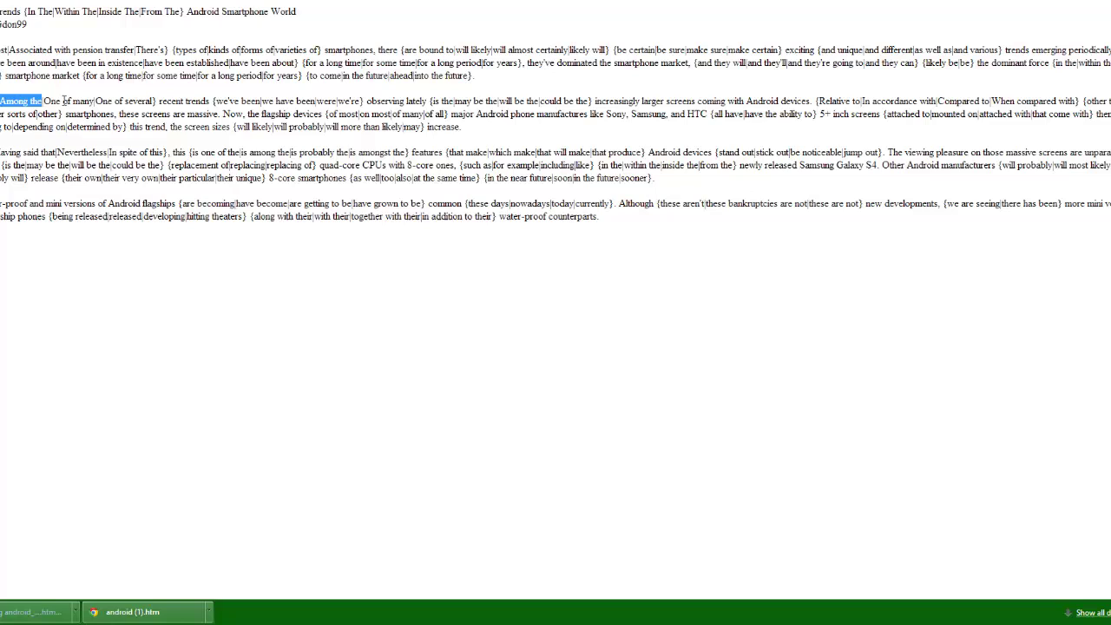
left_click(68, 101)
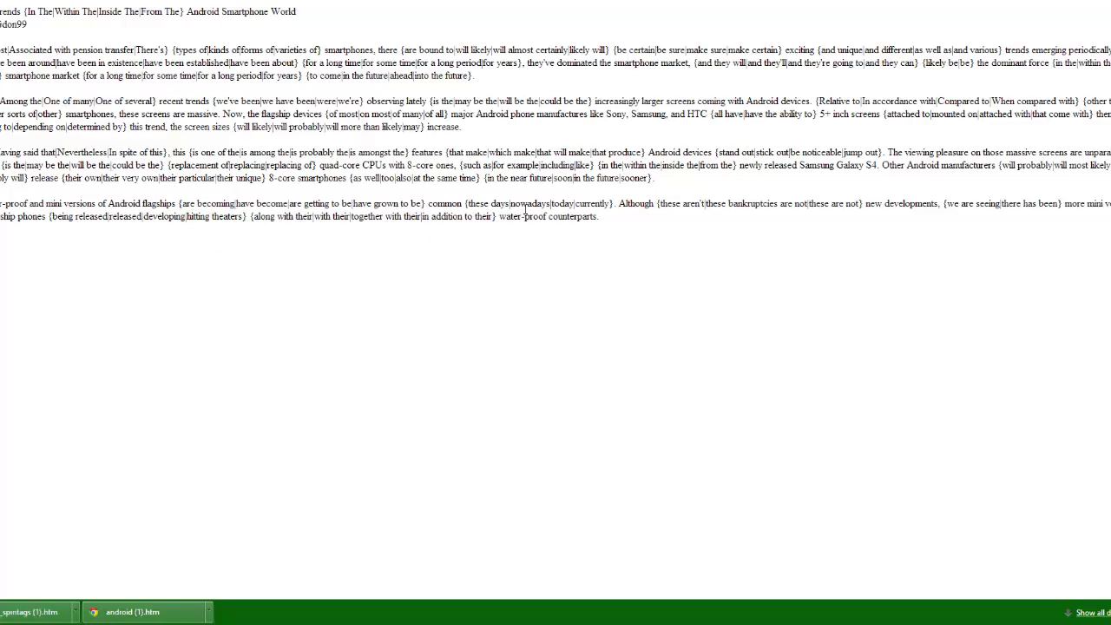
double_click(571, 216)
double_click(485, 216)
double_click(365, 216)
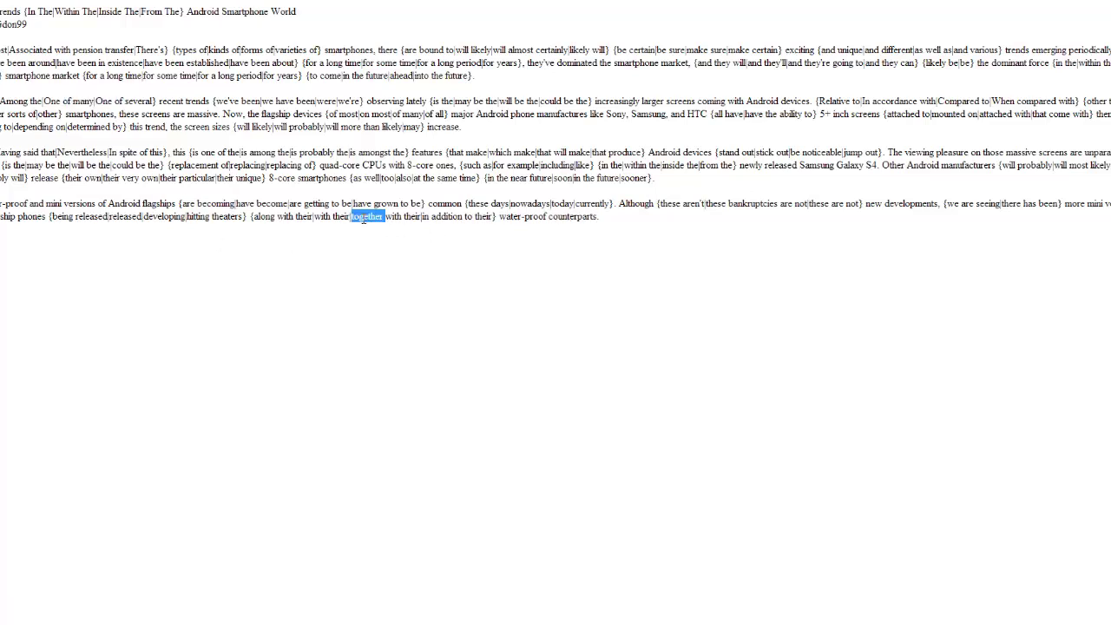
left_click(350, 217)
double_click(340, 216)
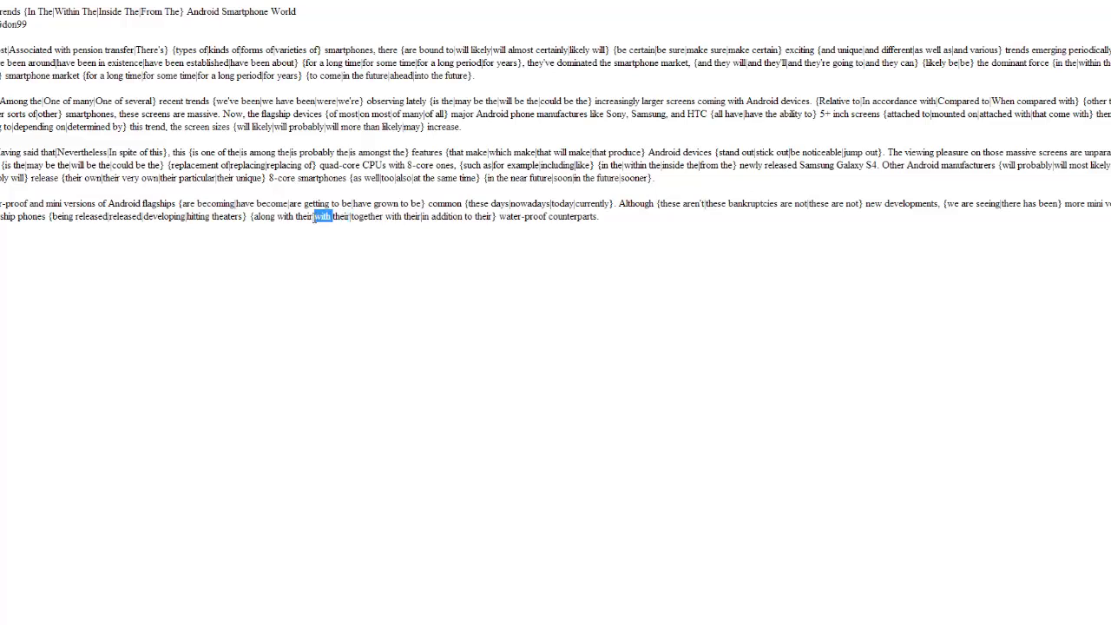
double_click(304, 216)
double_click(387, 204)
left_click(375, 208)
Step: Inspect more spin-tag word alternatives and the 'Having said that' paragraph
double_click(362, 204)
double_click(308, 204)
double_click(273, 204)
left_click(235, 205)
double_click(216, 204)
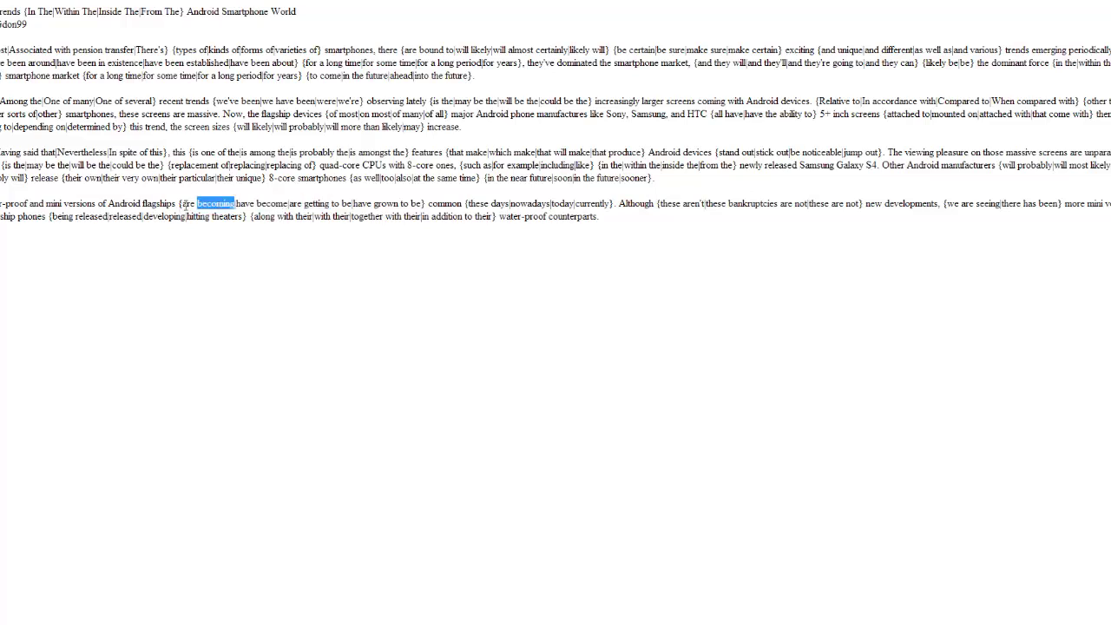
left_click(186, 205)
triple_click(103, 157)
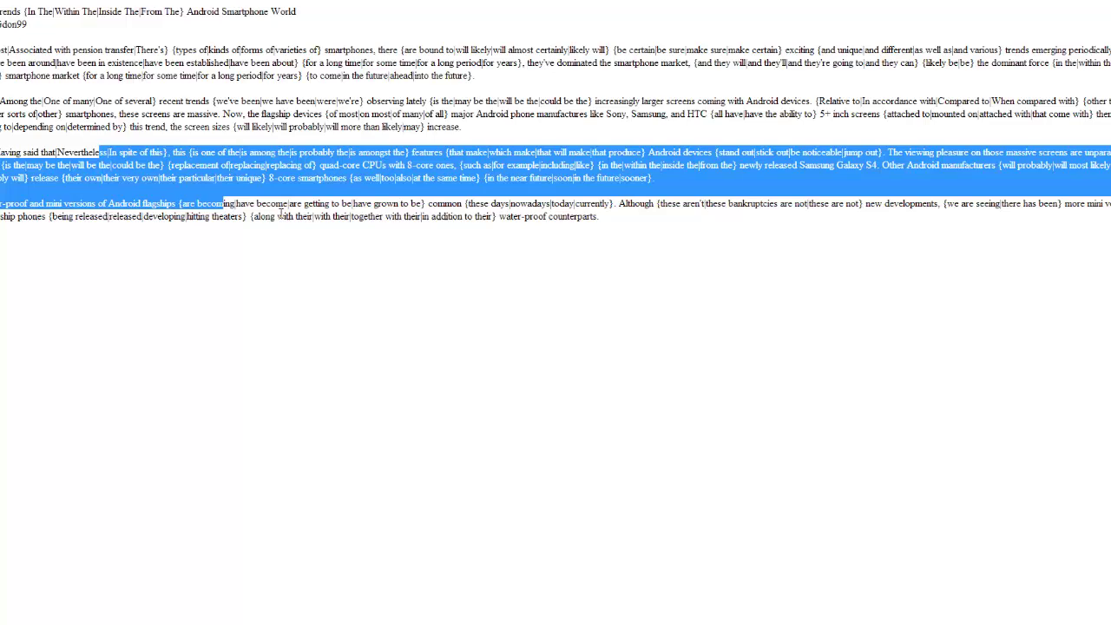
left_click(283, 209)
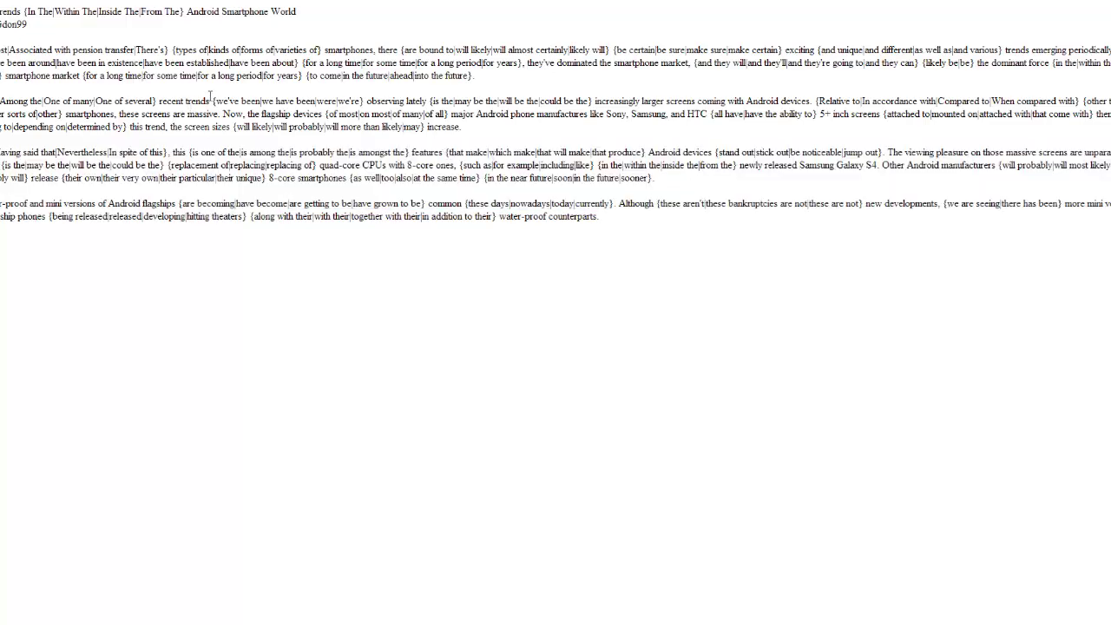
mouse_move(210, 96)
left_mouse_down()
mouse_move(598, 217)
mouse_move(2, 75)
mouse_move(2, 50)
left_mouse_up()
left_click(290, 449)
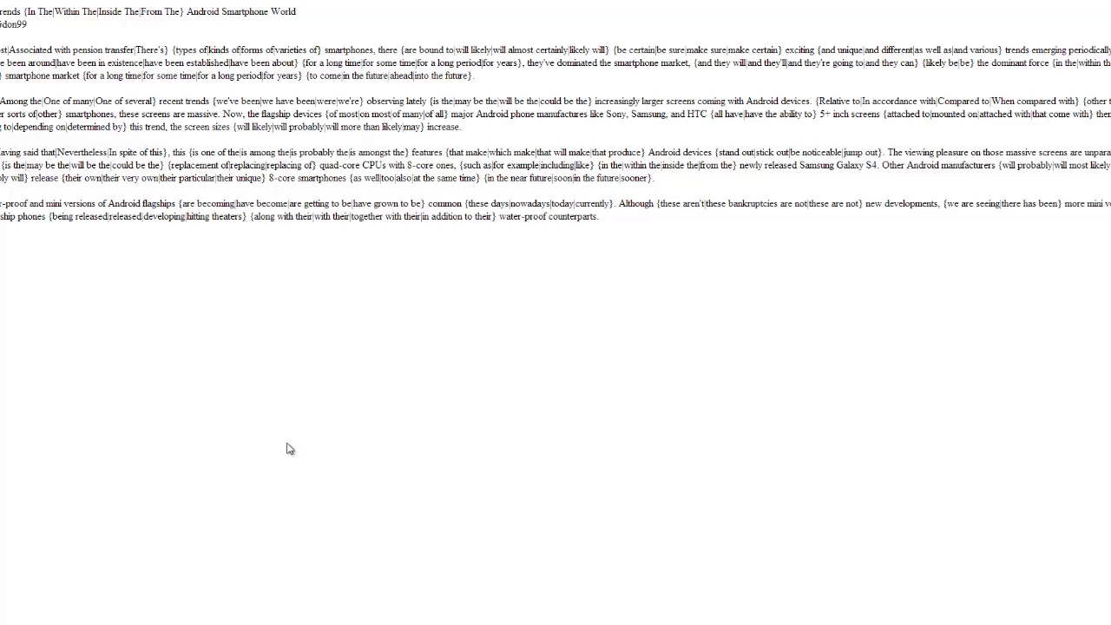